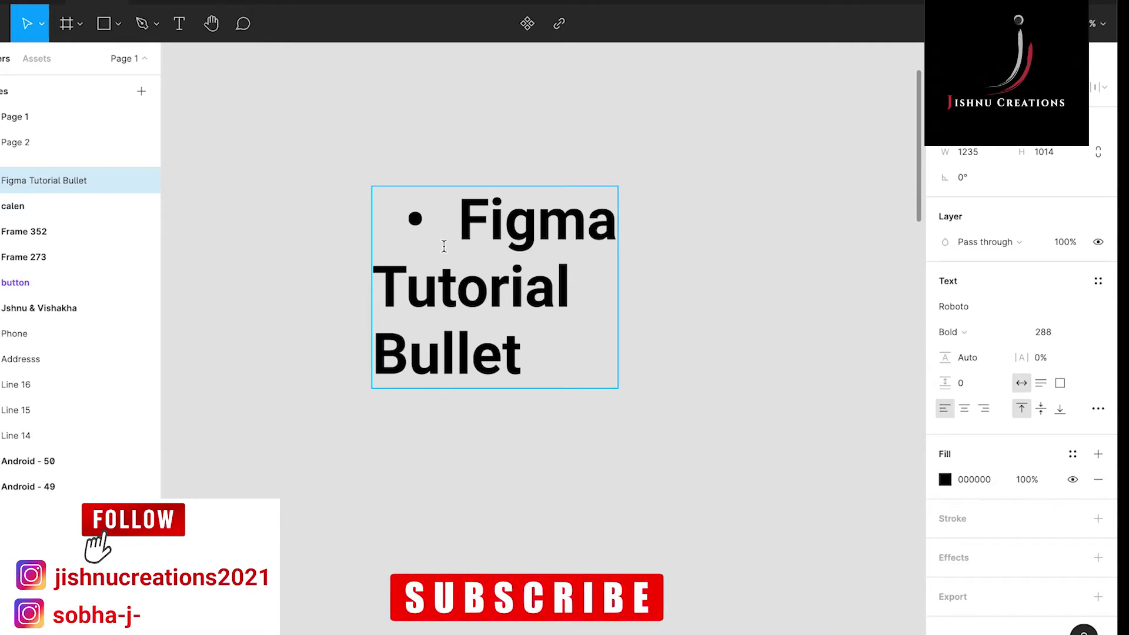
# - Delete the bullet marker before 'Figma' so the first line starts as plain bold text
pyautogui.press('BackSpace')
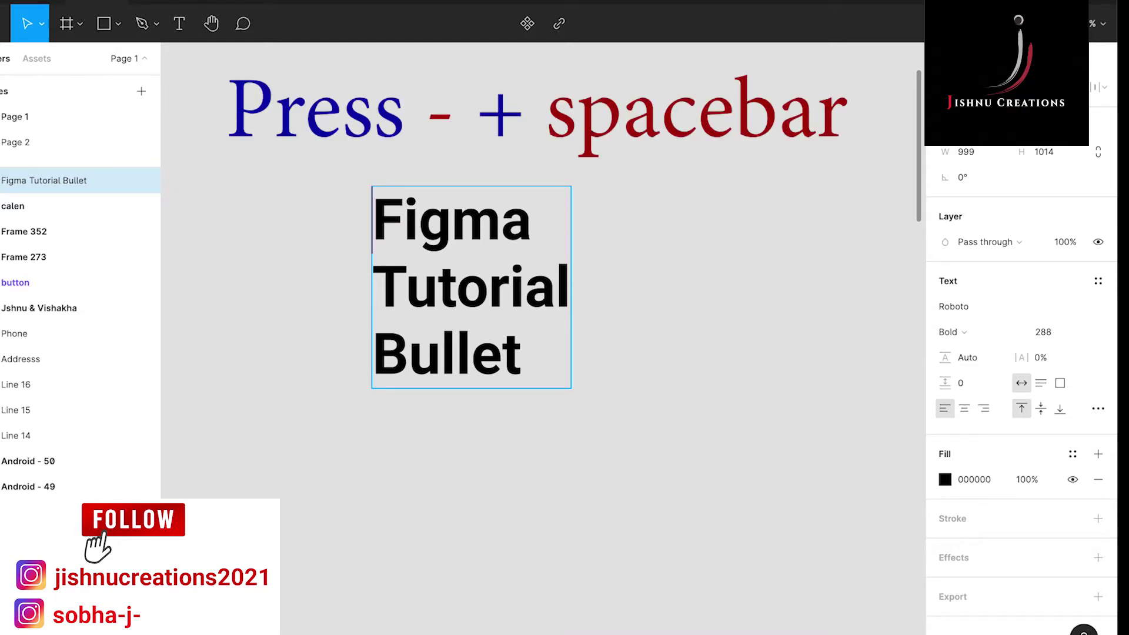
pyautogui.write('-')
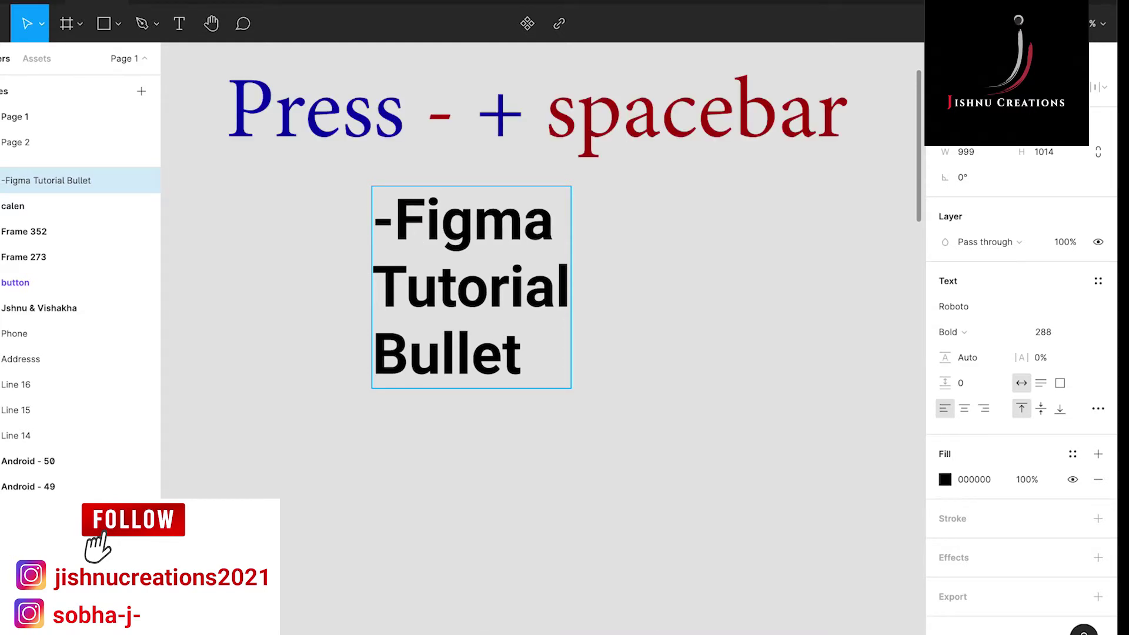
pyautogui.press('space')
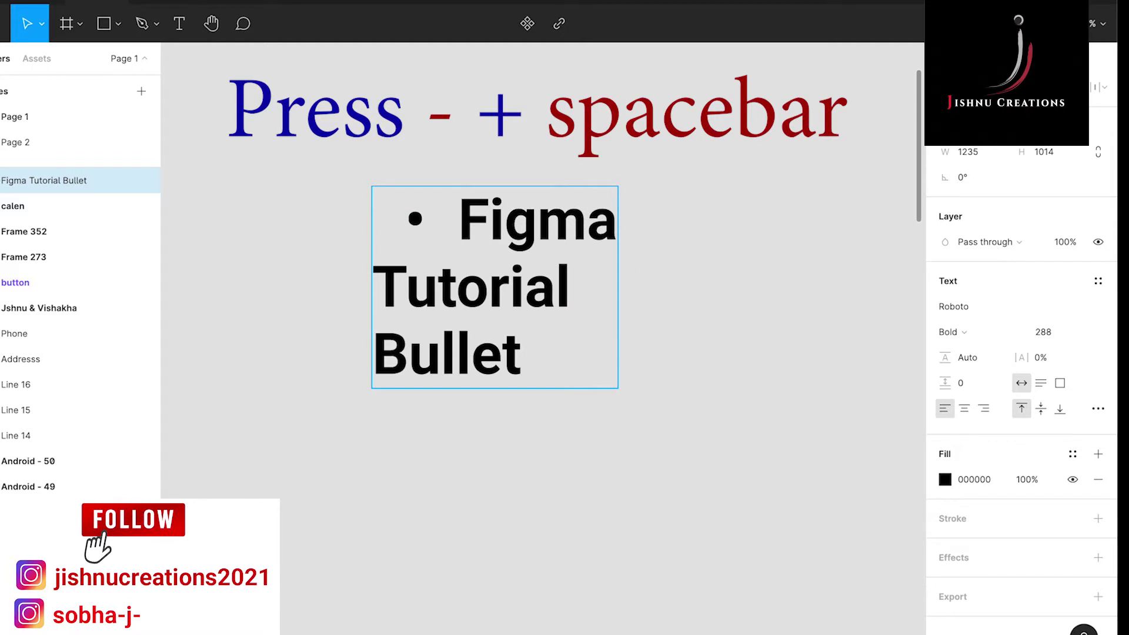
pyautogui.press('BackSpace')
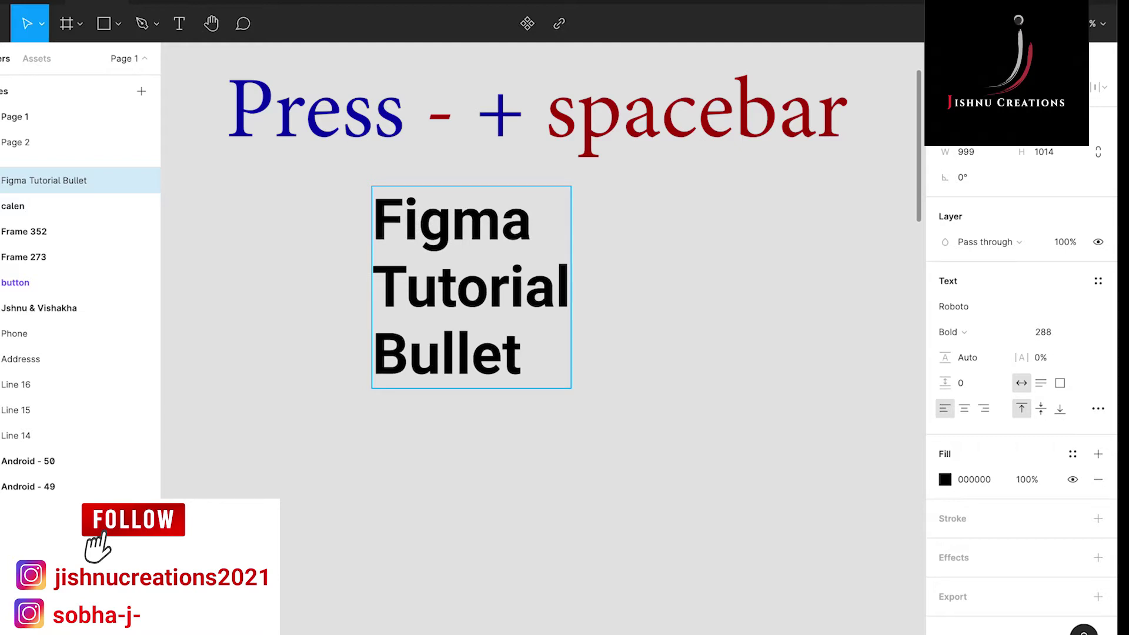
pyautogui.write('-')
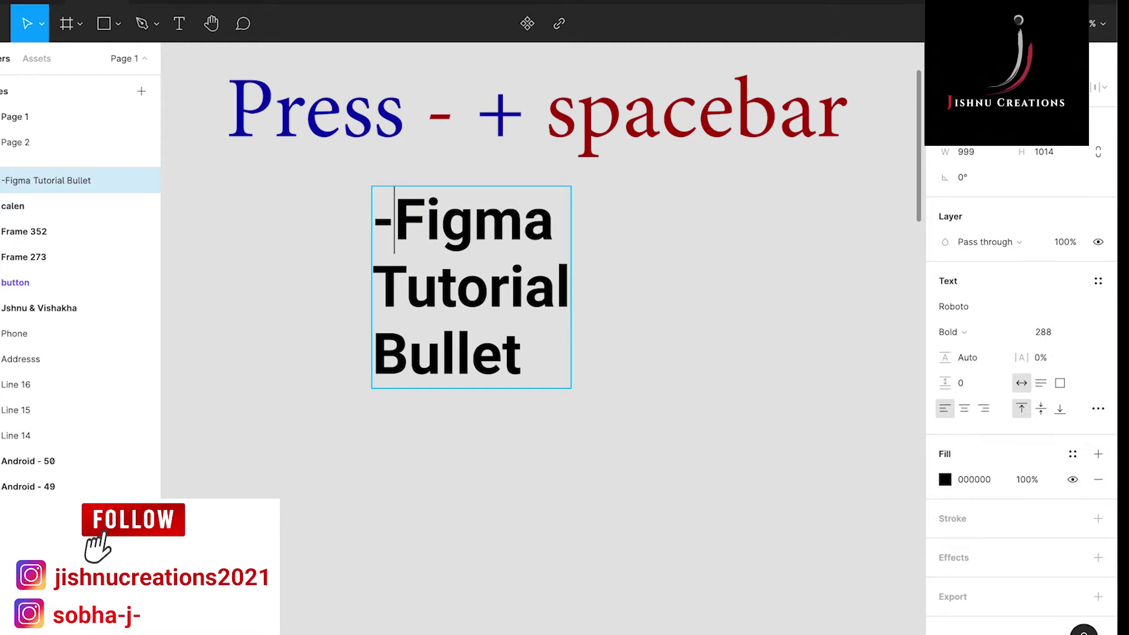
pyautogui.press('space')
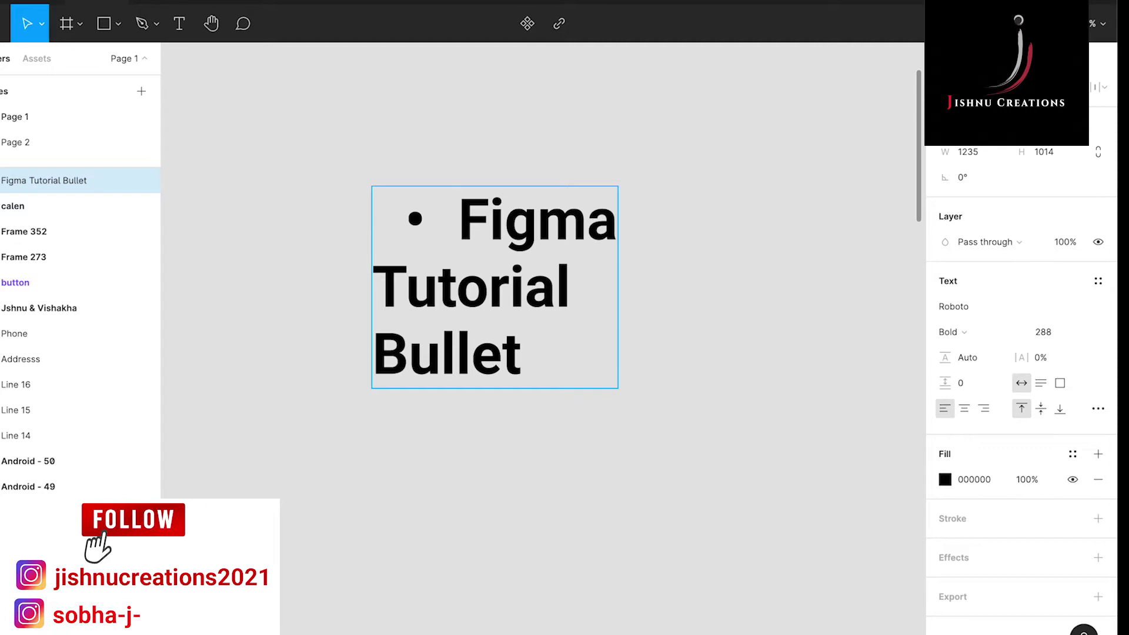
pyautogui.press('BackSpace')
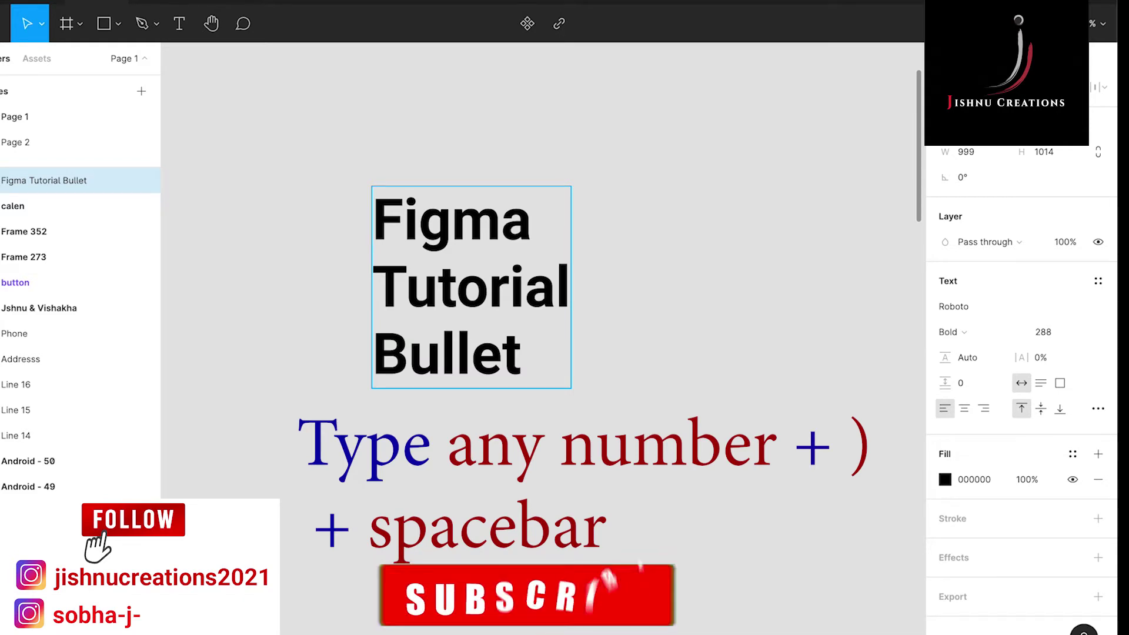
# - Turn the first line into the numbered list item '1. Figma' using the 1) shortcut
pyautogui.write('1')
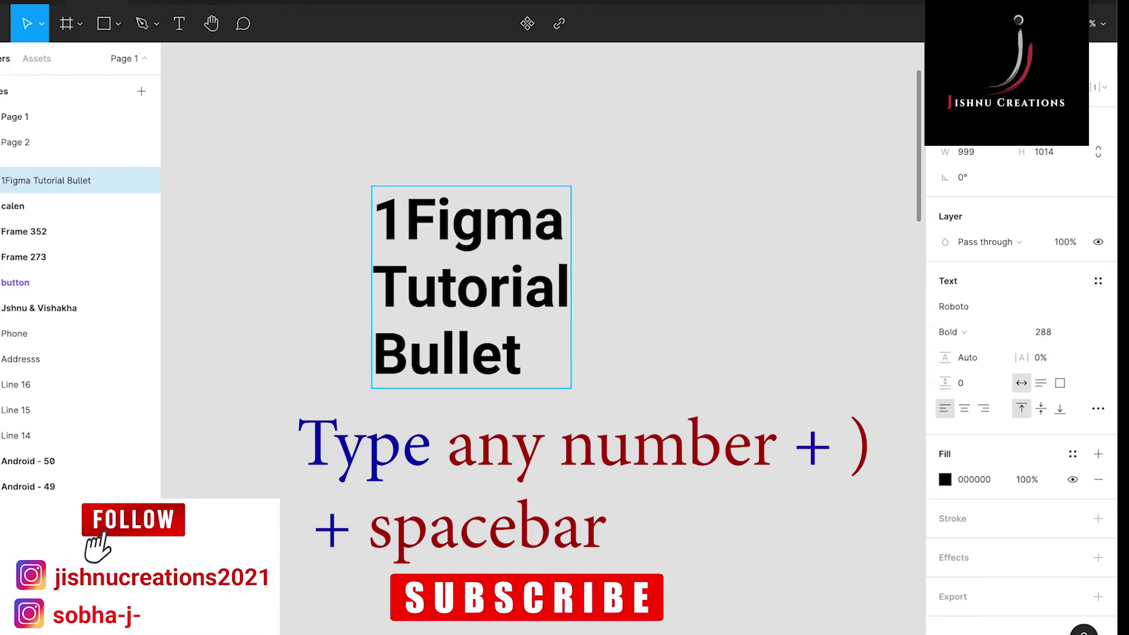
pyautogui.write(')')
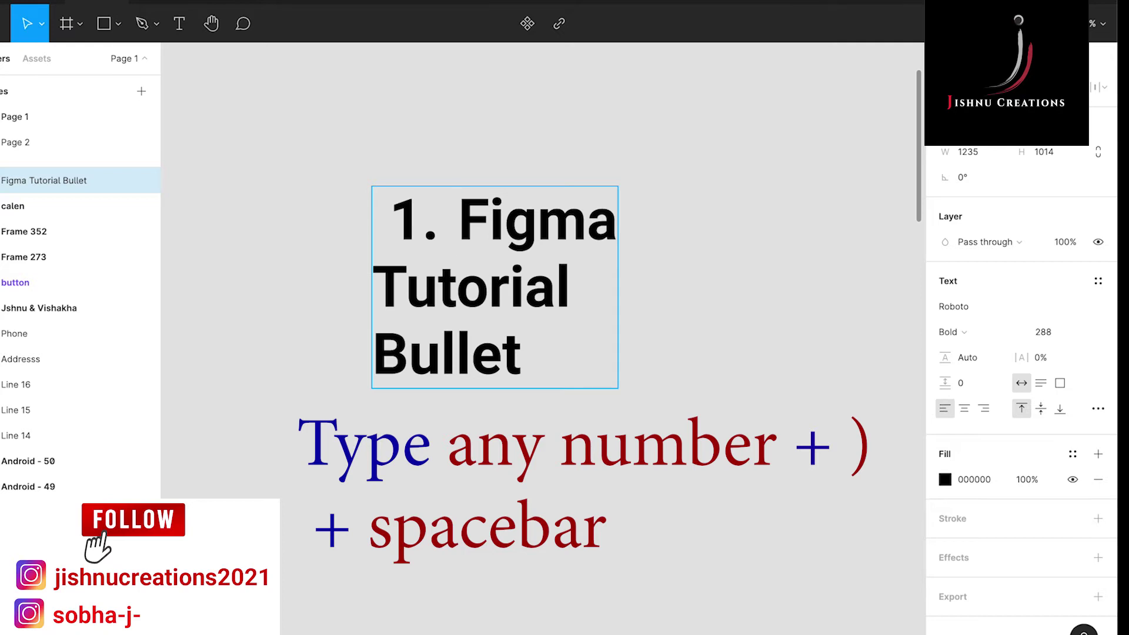
pyautogui.press('BackSpace')
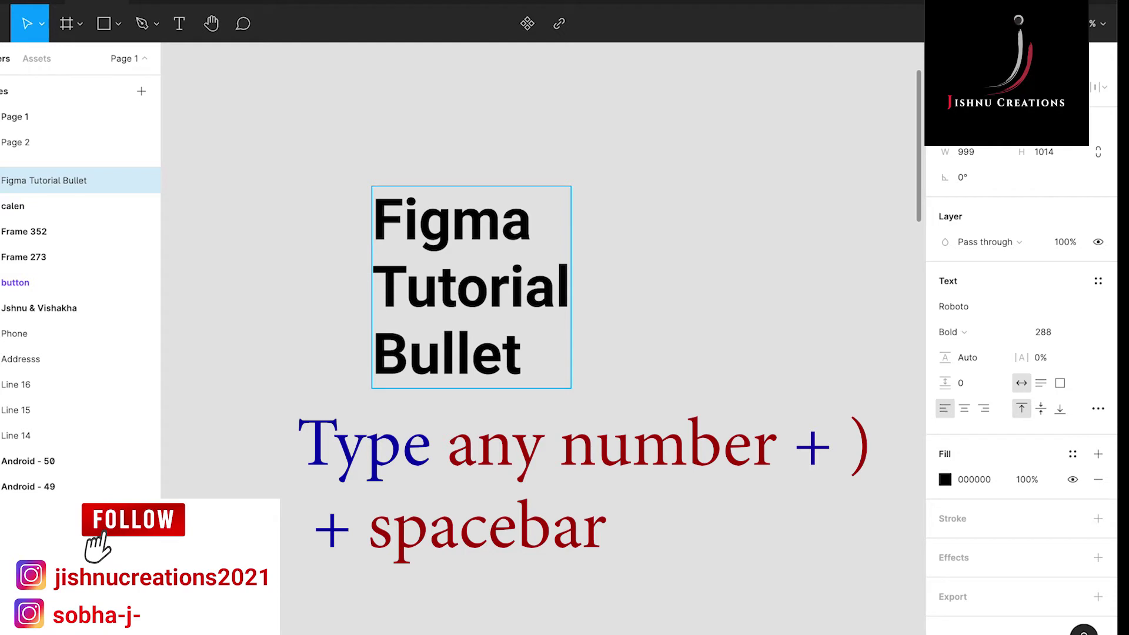
pyautogui.write('1')
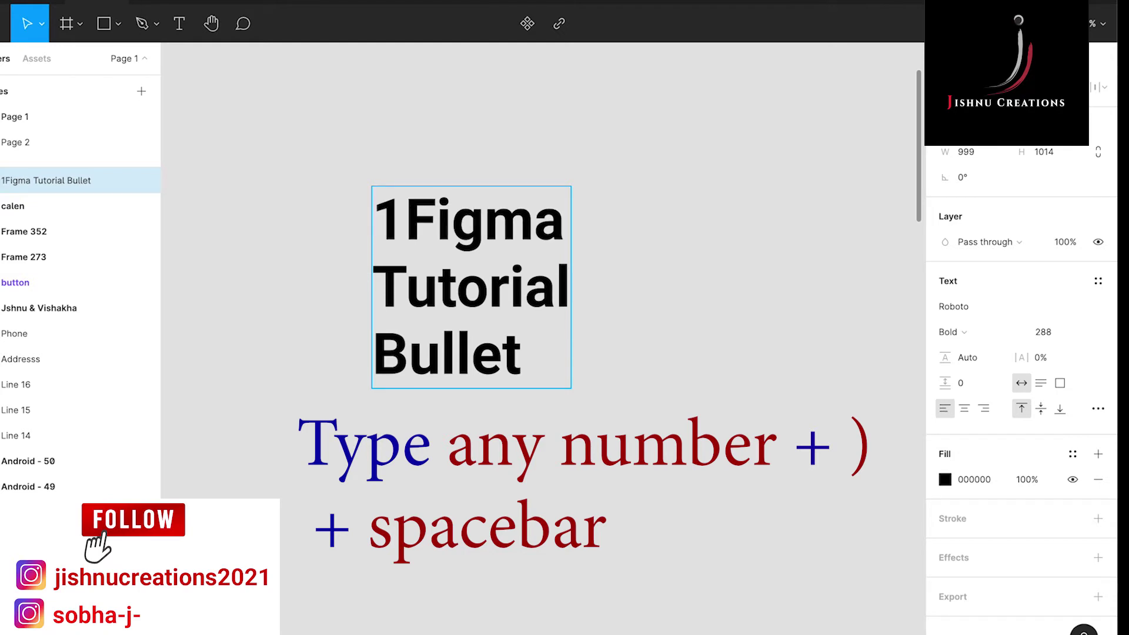
pyautogui.write(')')
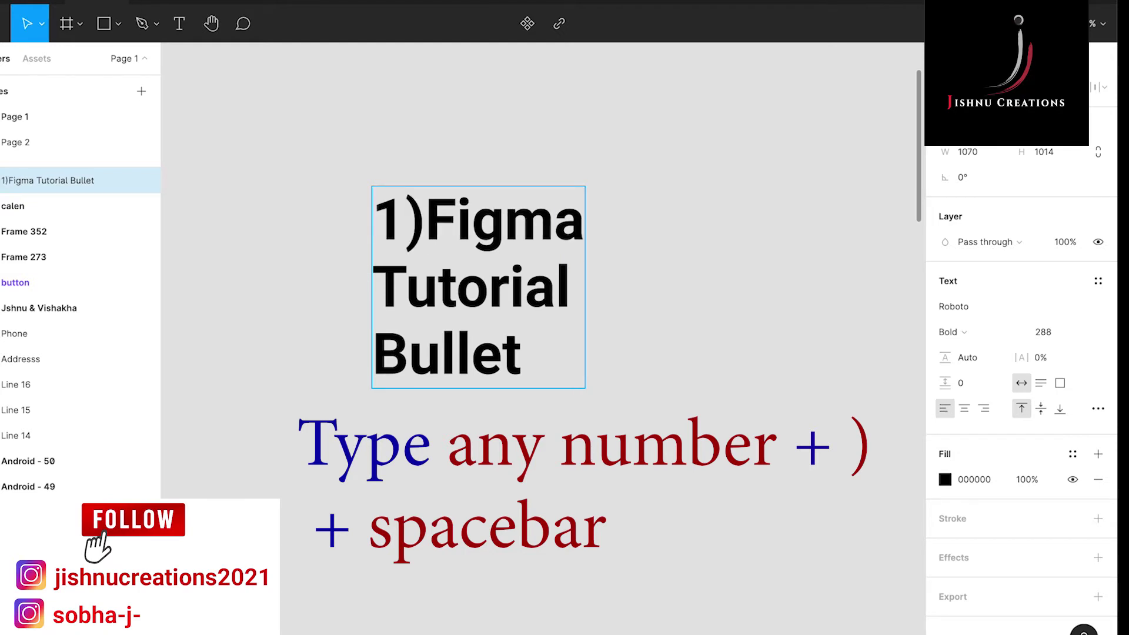
pyautogui.press('space')
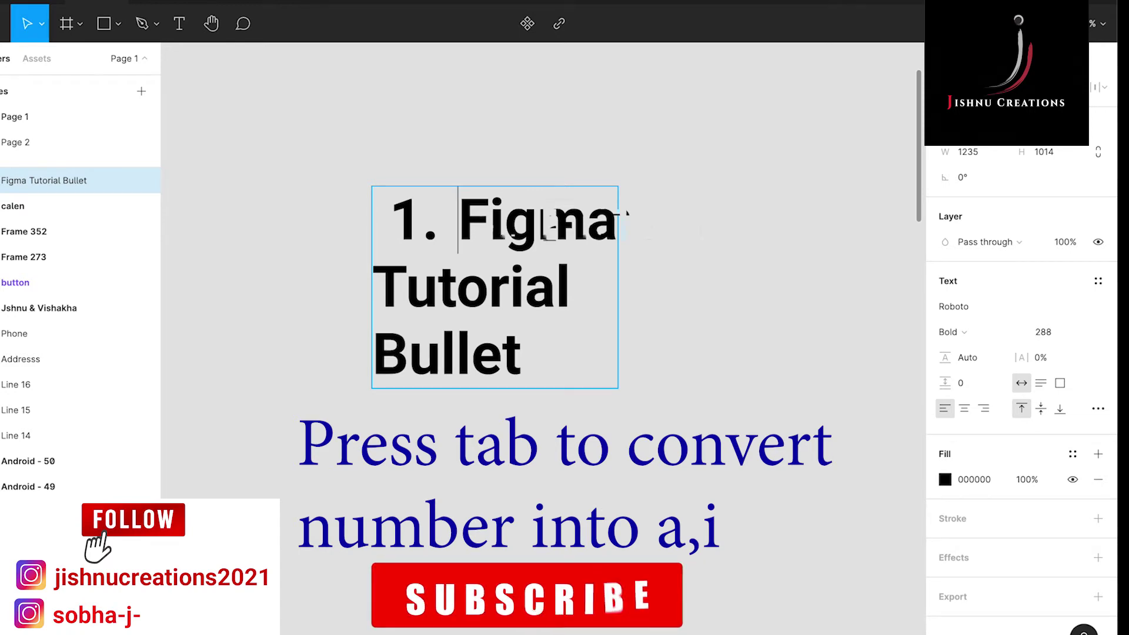
# - Cycle the first item through nested levels (a., i., 1., a.), then remove its marker and indent
pyautogui.press('Tab')
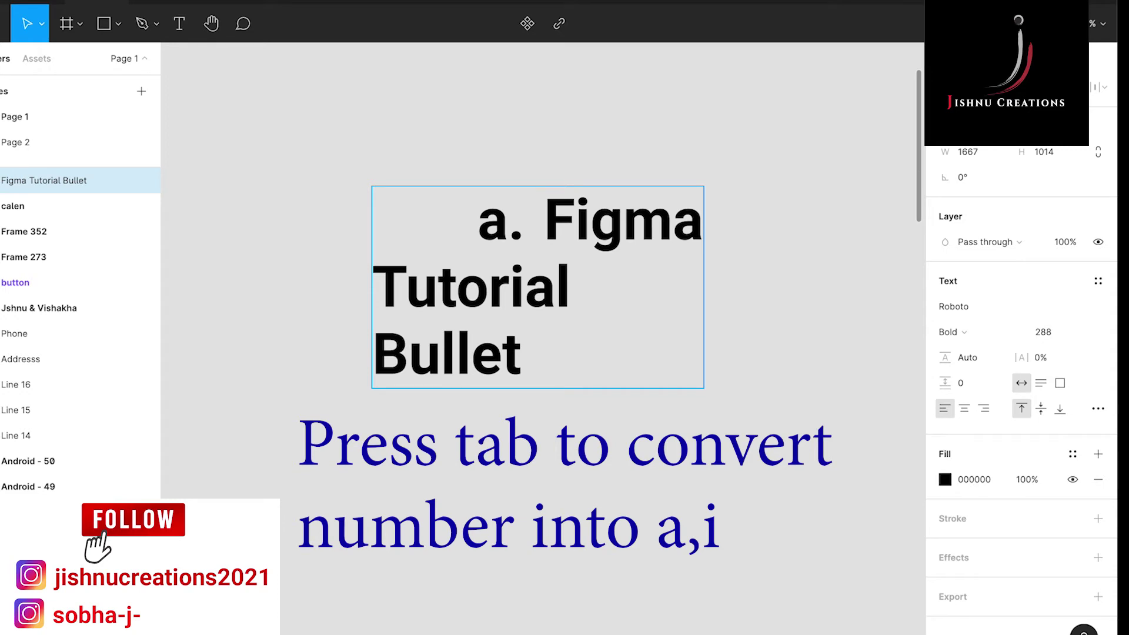
pyautogui.press('Tab')
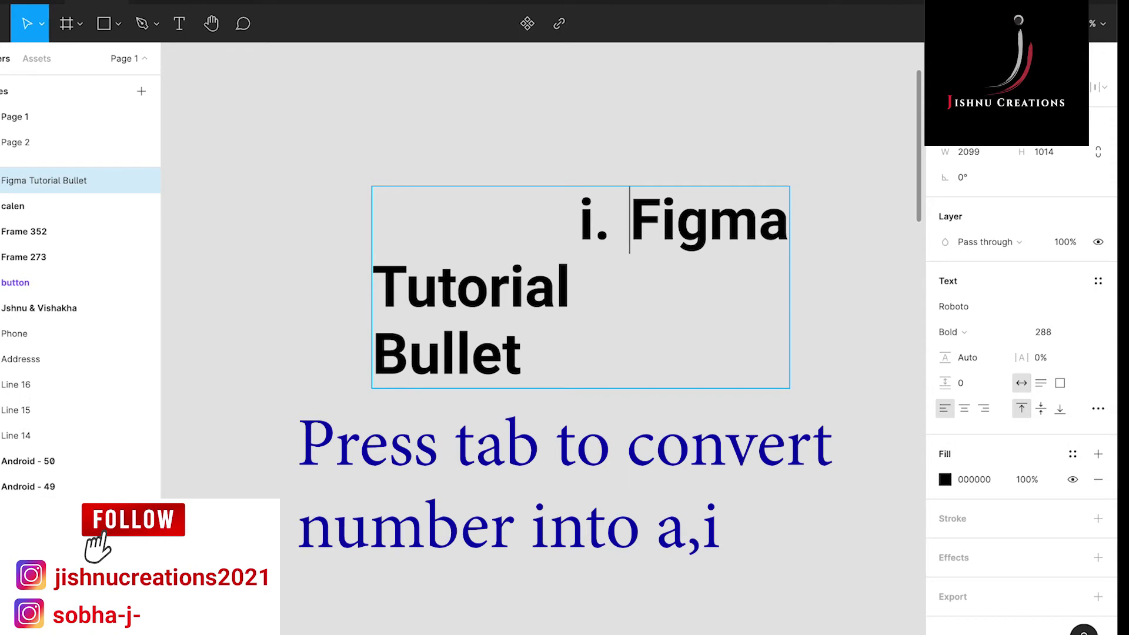
pyautogui.press('Tab')
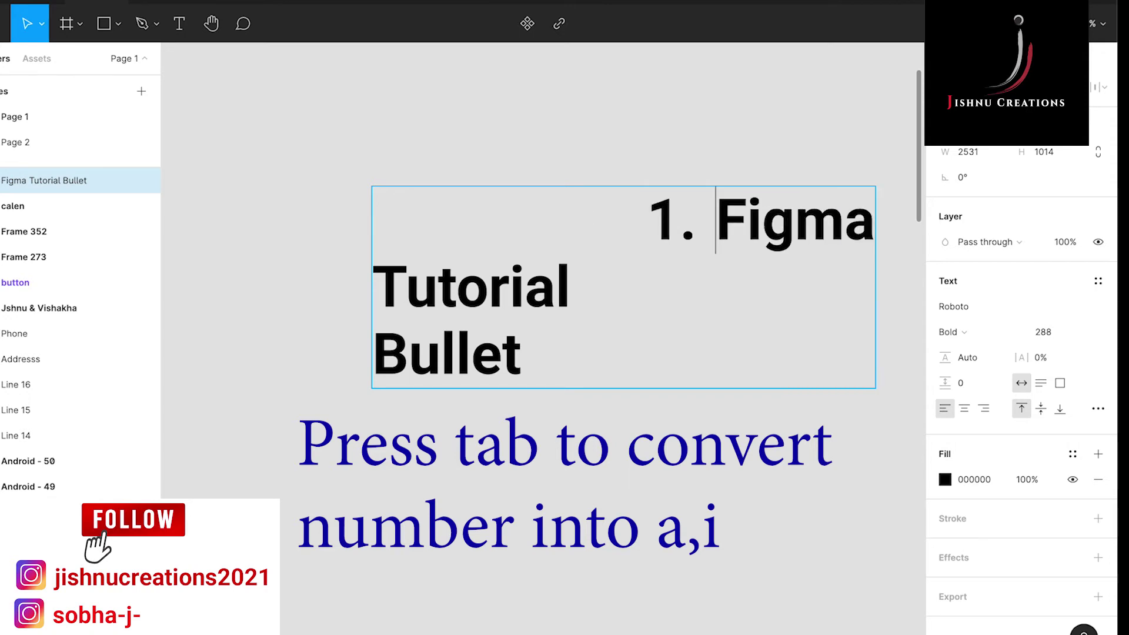
pyautogui.scroll(-2, 411, 216)
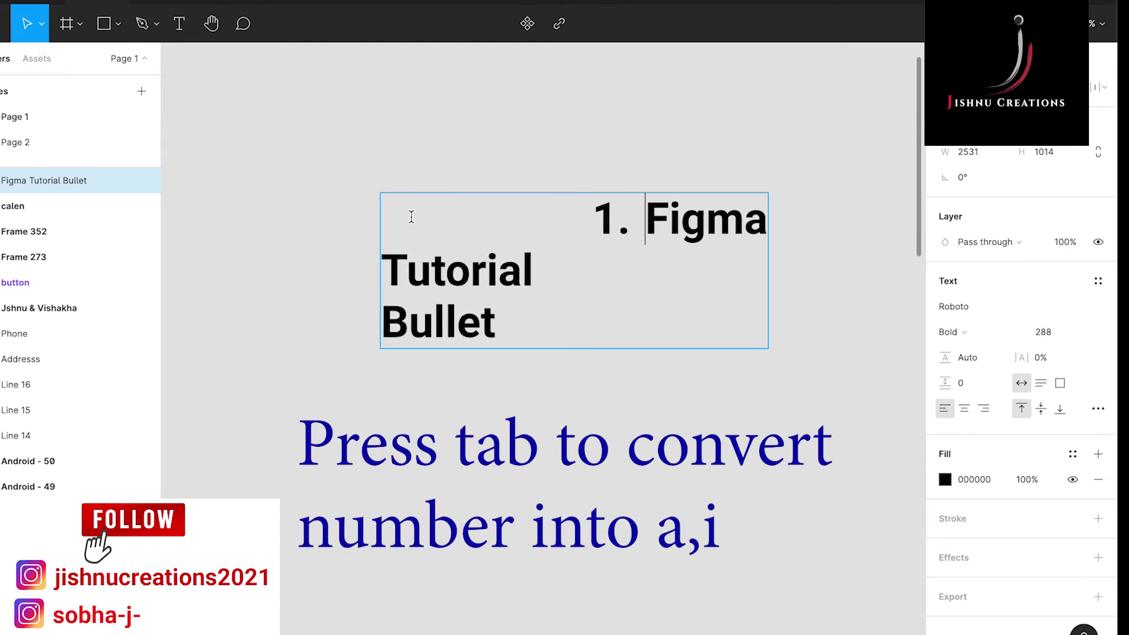
pyautogui.press('Tab')
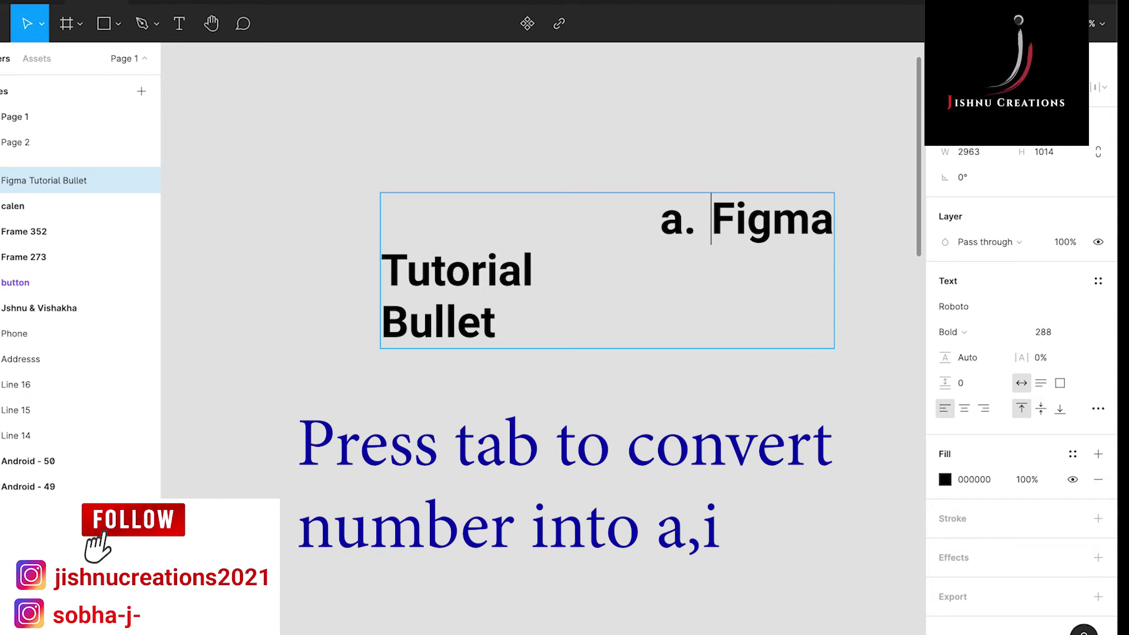
pyautogui.press('BackSpace')
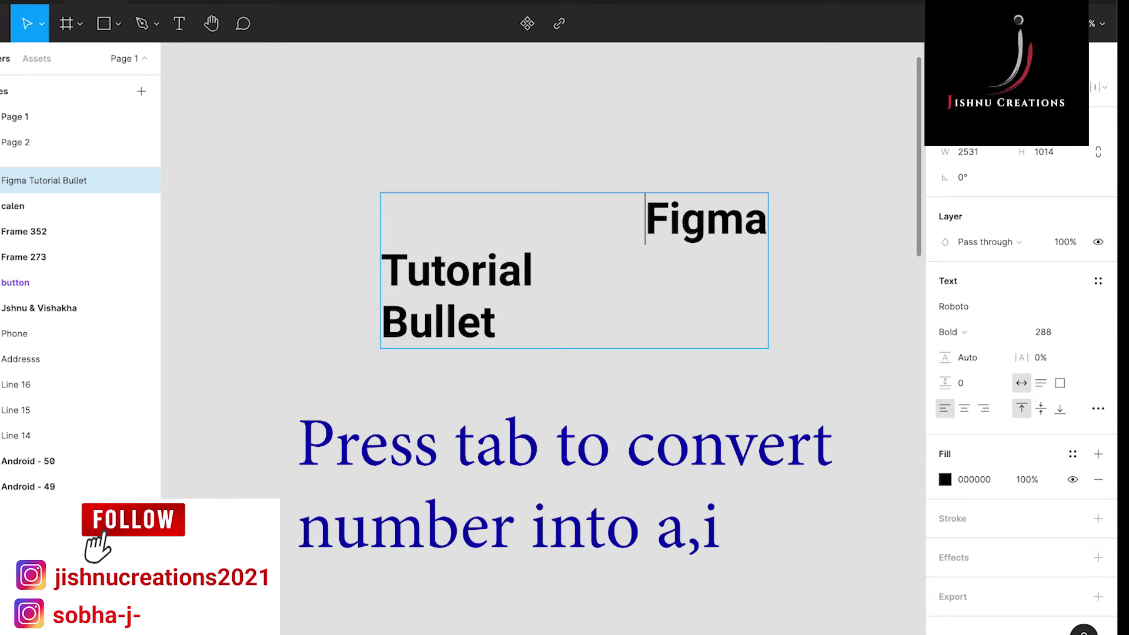
pyautogui.press('BackSpace')
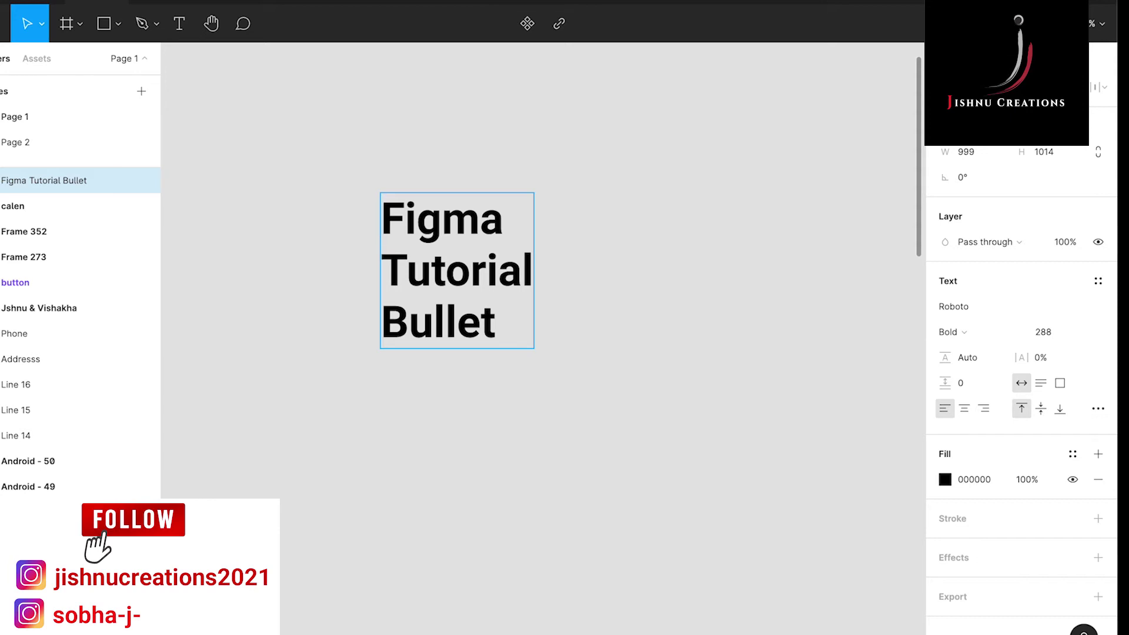
pyautogui.hotkey('ctrl', 'shift', '8')
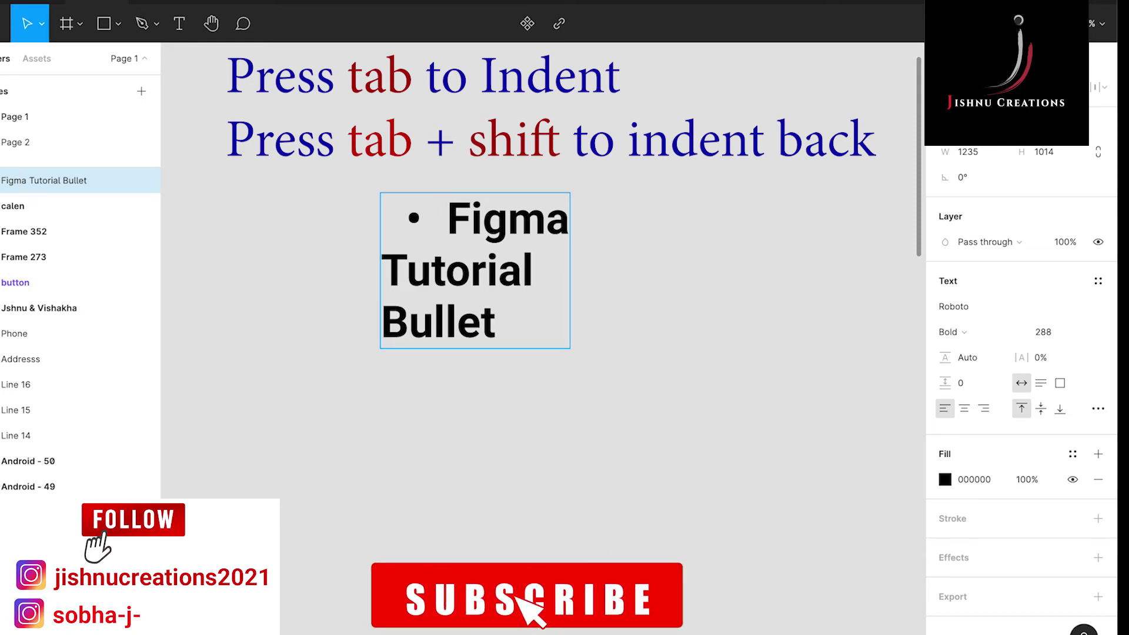
pyautogui.press('Tab')
pyautogui.press('Tab')
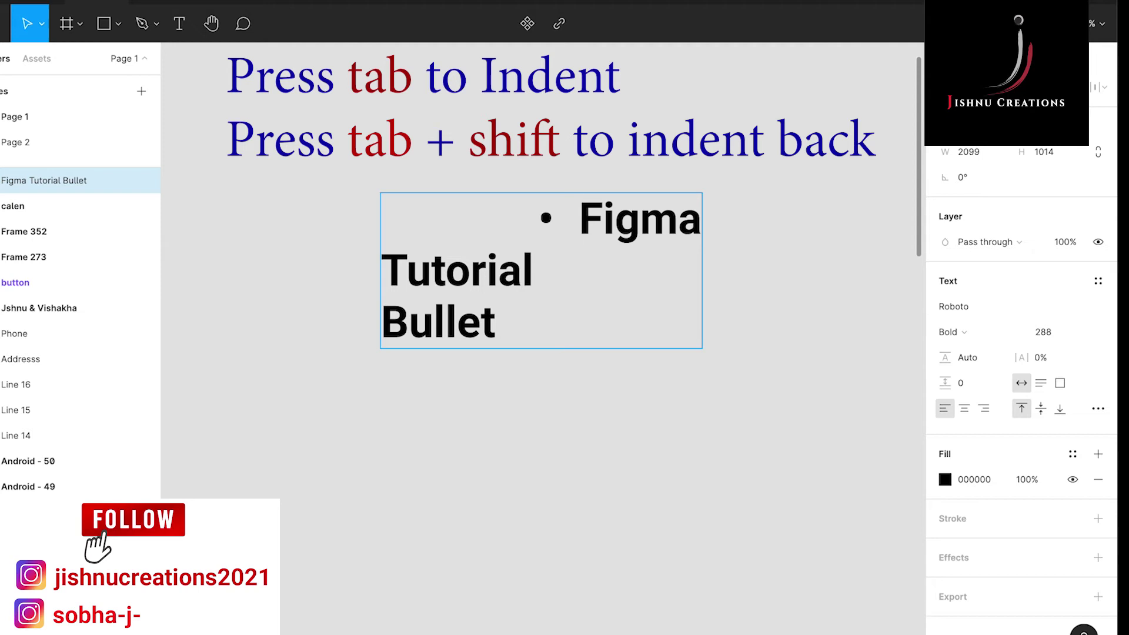
pyautogui.hotkey('shift', 'Tab')
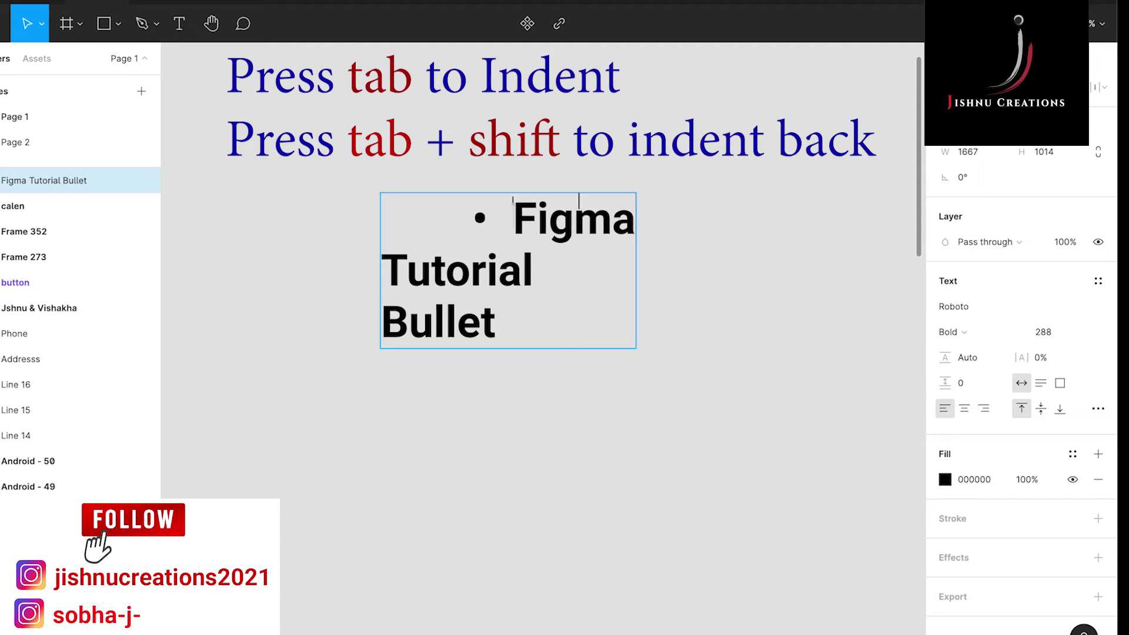
pyautogui.hotkey('shift', 'Tab')
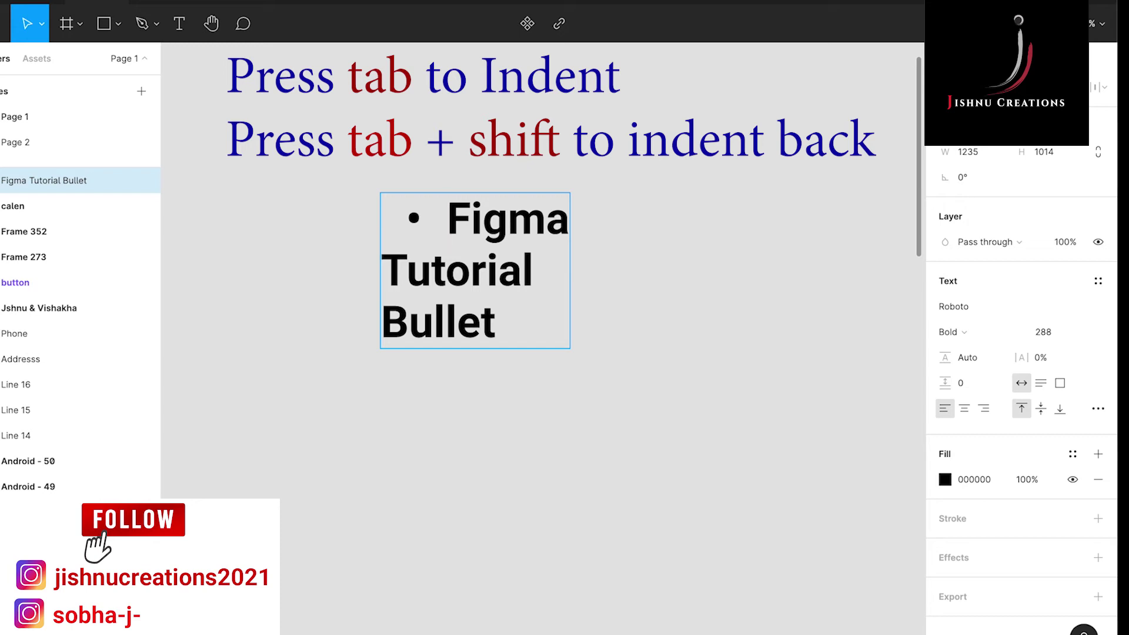
pyautogui.press('Tab')
pyautogui.press('Tab')
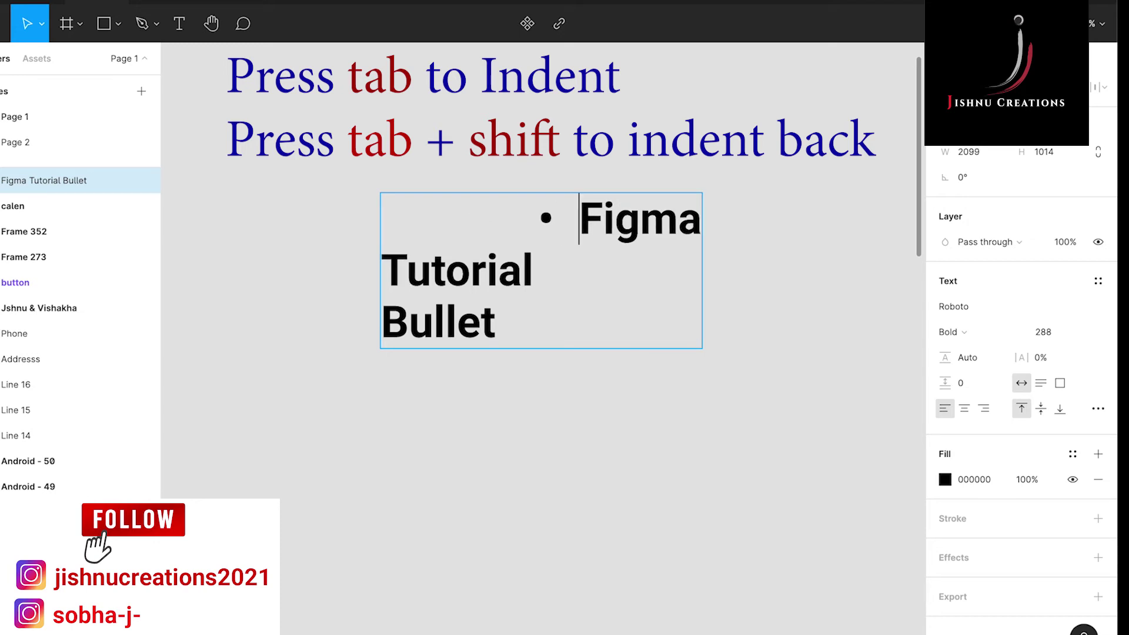
pyautogui.hotkey('shift', 'Tab')
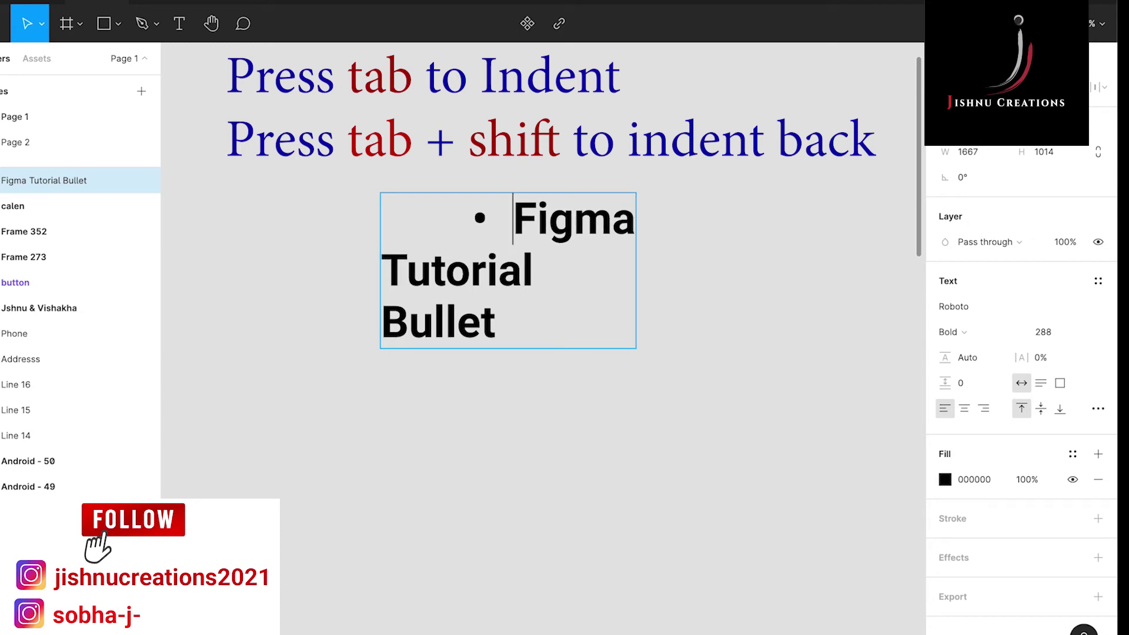
pyautogui.hotkey('shift', 'Tab')
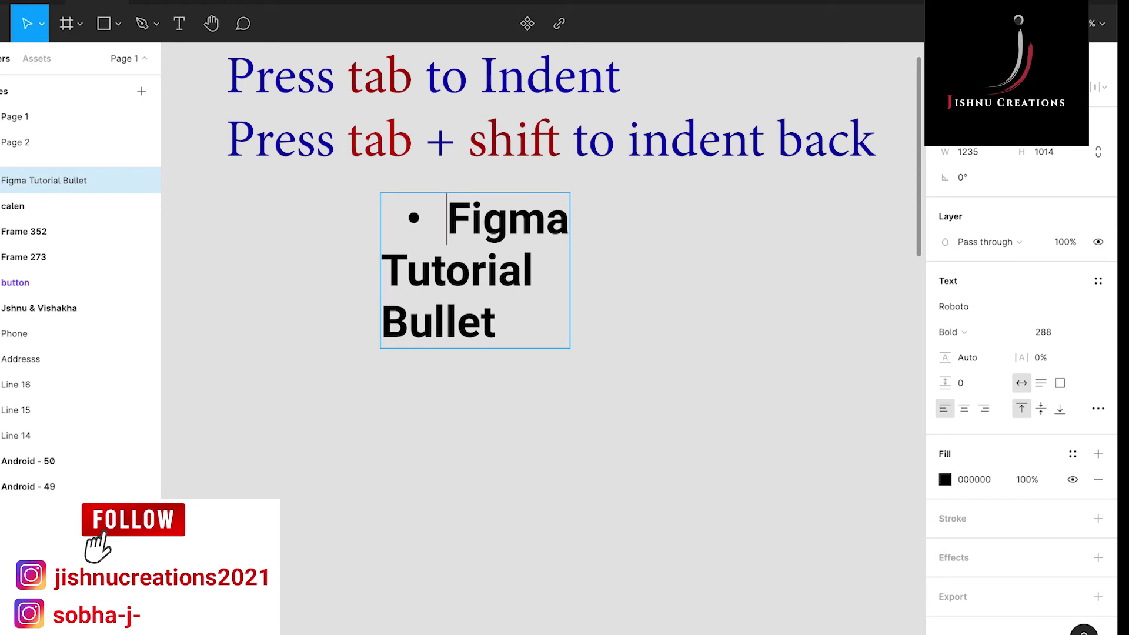
pyautogui.hotkey('shift', 'Tab')
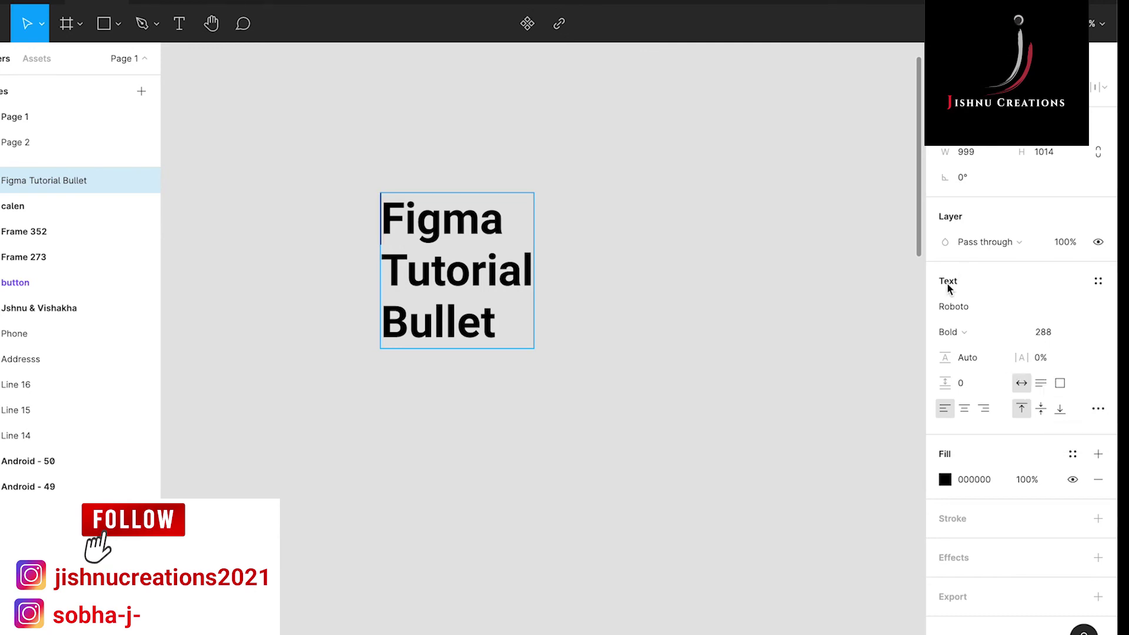
# - Open Type details, make the Figma line a numbered list item, and select 'Bullet'
pyautogui.click(1097, 410)
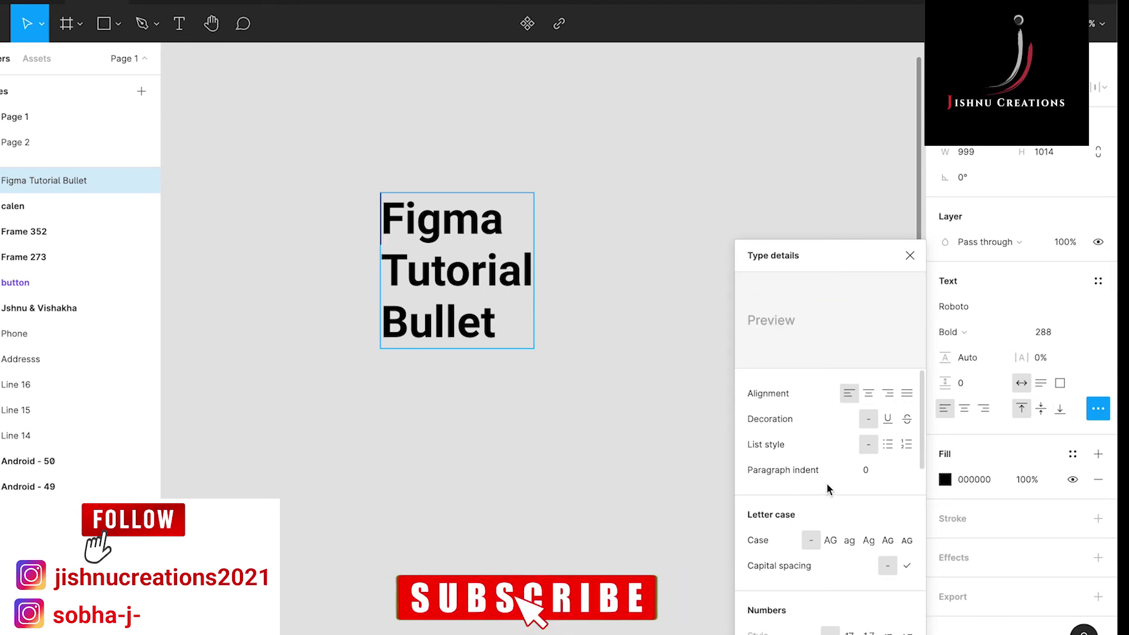
pyautogui.click(888, 447)
pyautogui.click(913, 442)
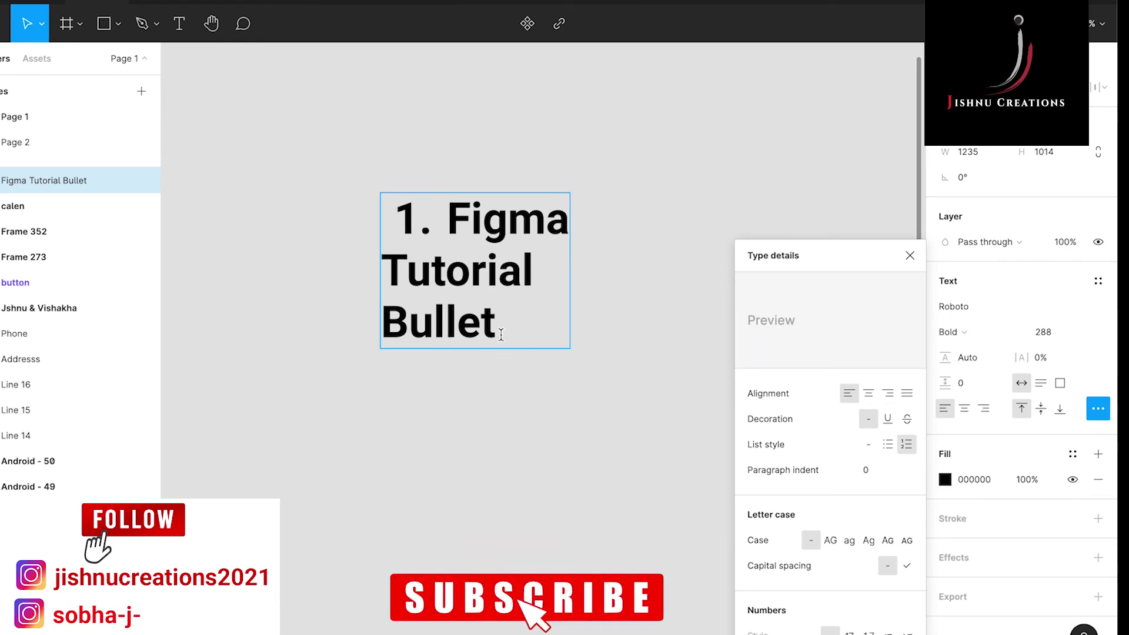
pyautogui.moveTo(497, 332); pyautogui.dragTo(392, 341)
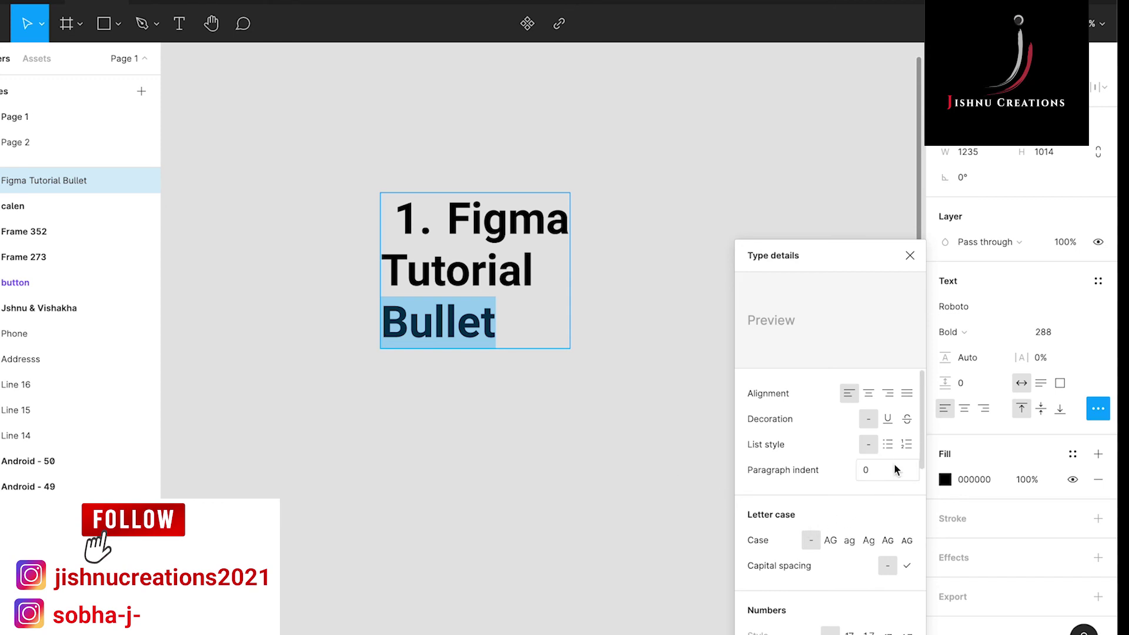
# - Undo a bullet on the 'Bullet' line and make 'Tutorial' a bulleted item instead
pyautogui.click(888, 449)
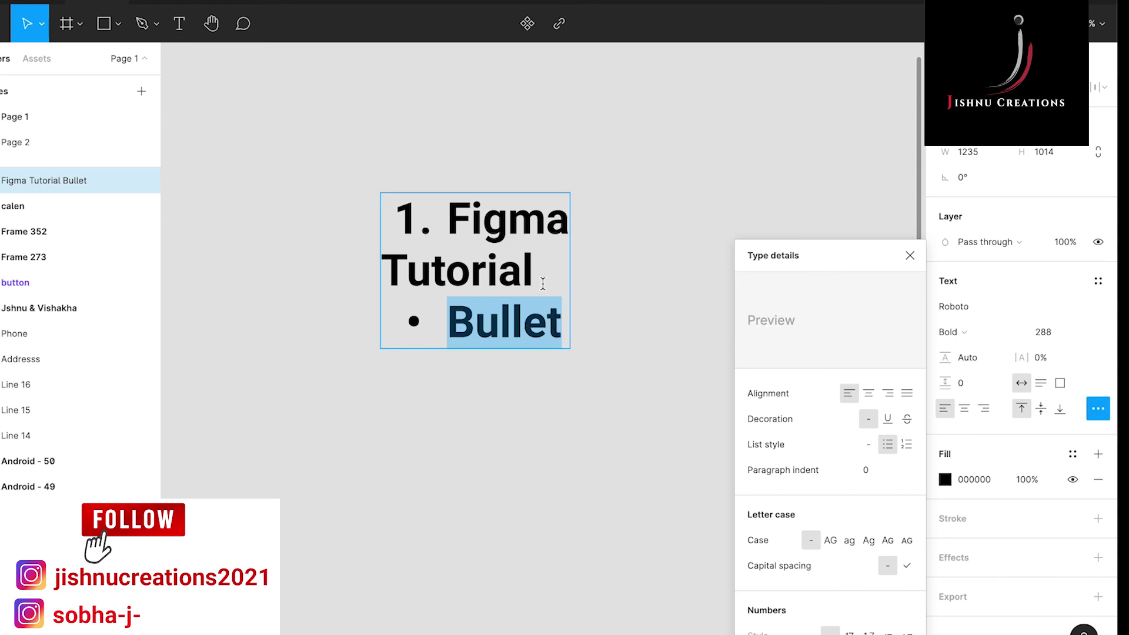
pyautogui.hotkey('ctrl', 'shift', '8')
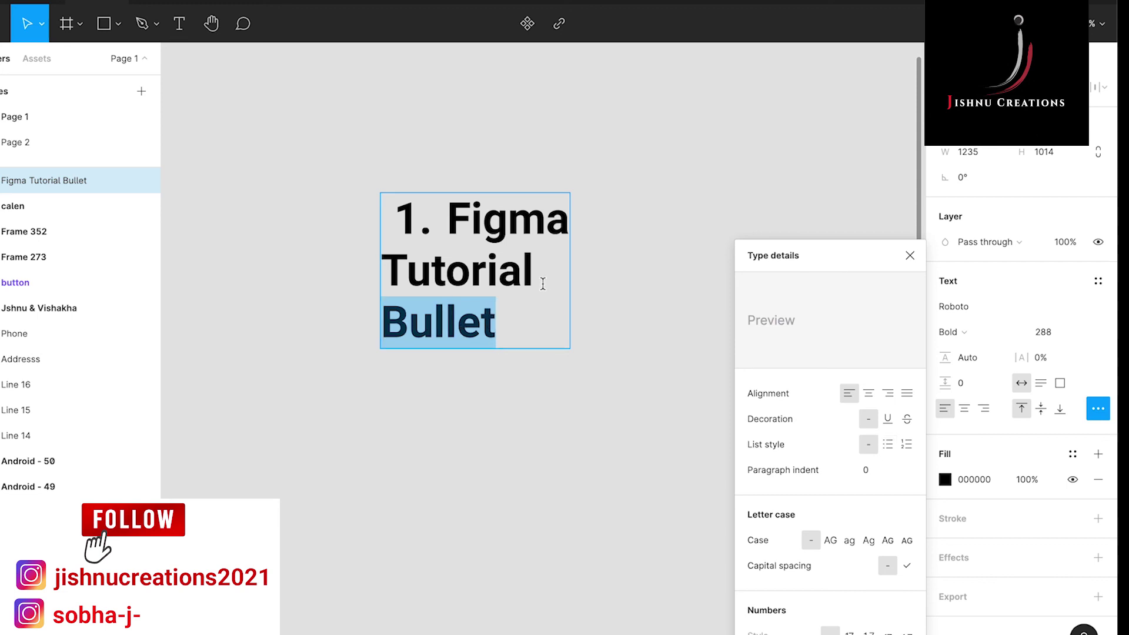
pyautogui.click(543, 284)
pyautogui.doubleClick(540, 284)
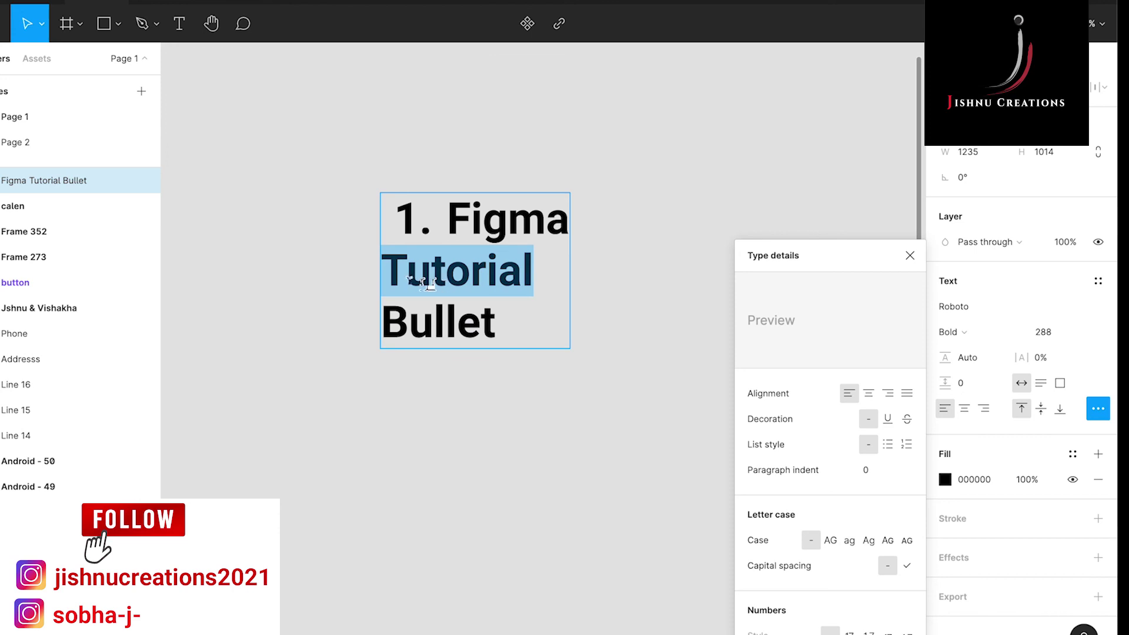
pyautogui.click(904, 449)
pyautogui.click(887, 448)
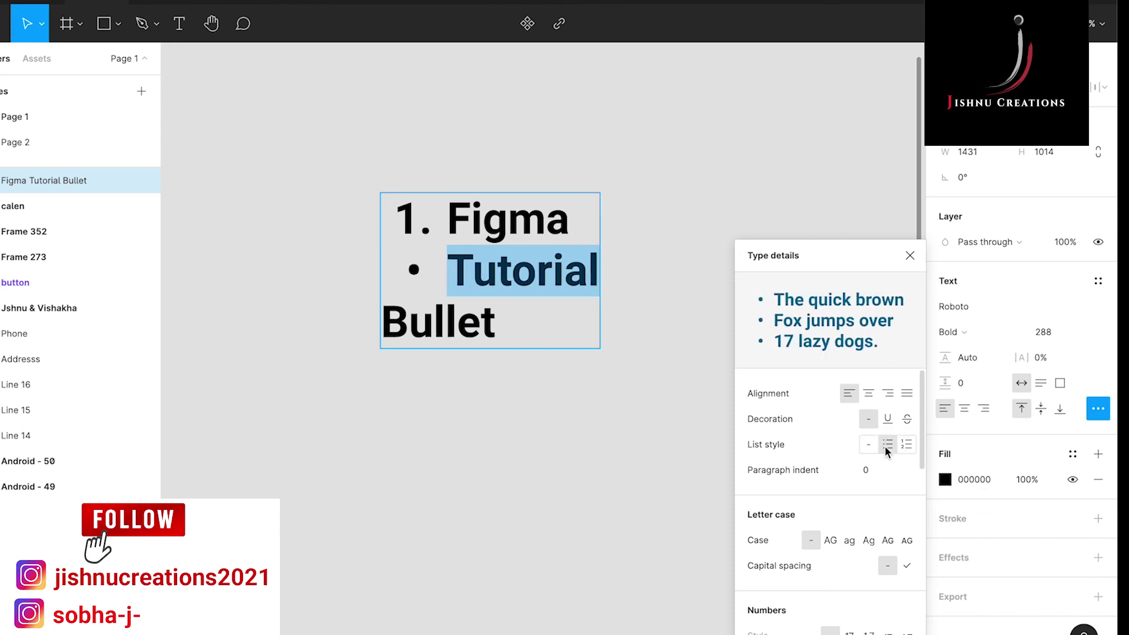